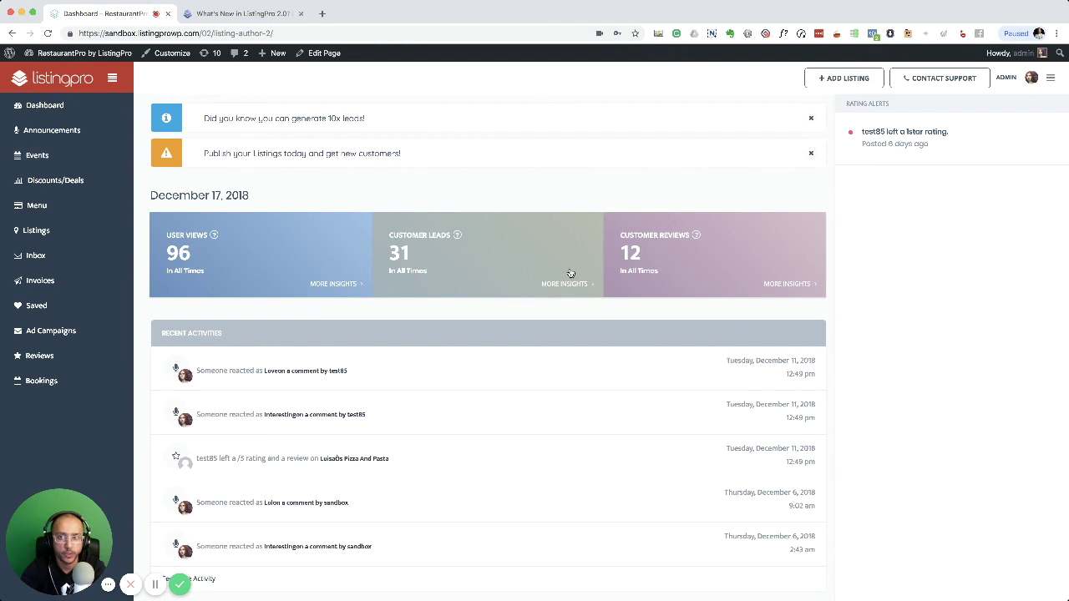
# Open the dashboard's Events section to show the three existing events
pyautogui.click(60, 157)
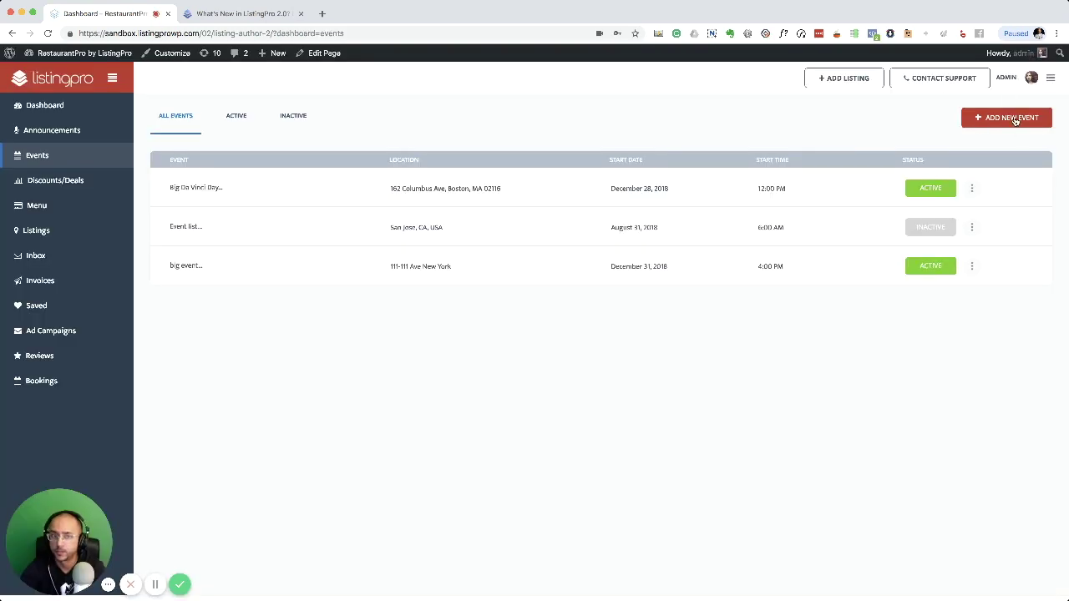
# Start a new event hosted by the Luisa's Pizza And Pasta listing
pyautogui.click(1016, 121)
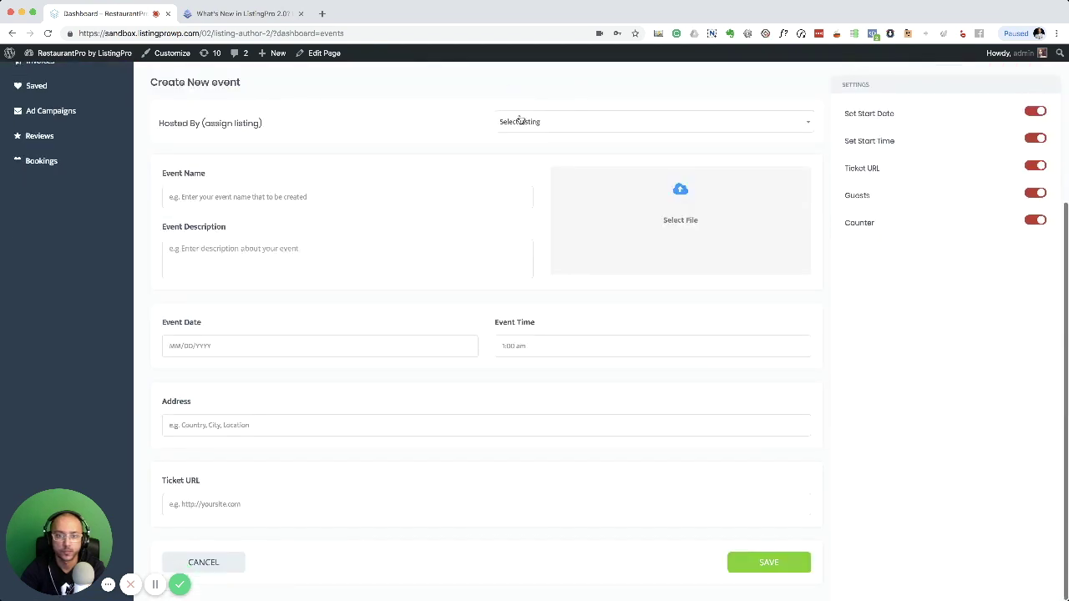
pyautogui.click(520, 122)
pyautogui.write("Luisa's")
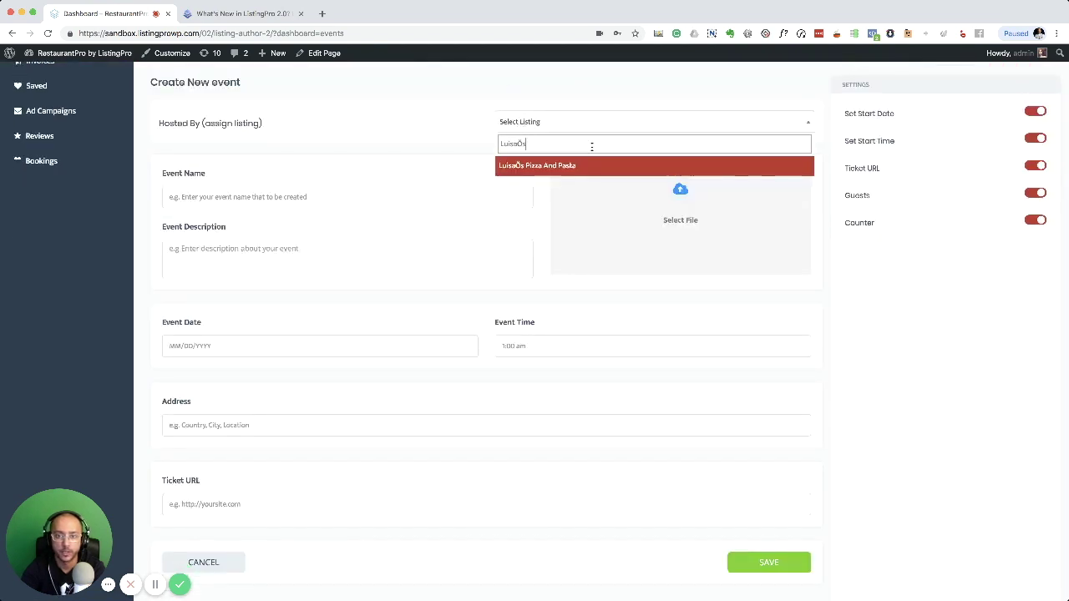
pyautogui.click(537, 167)
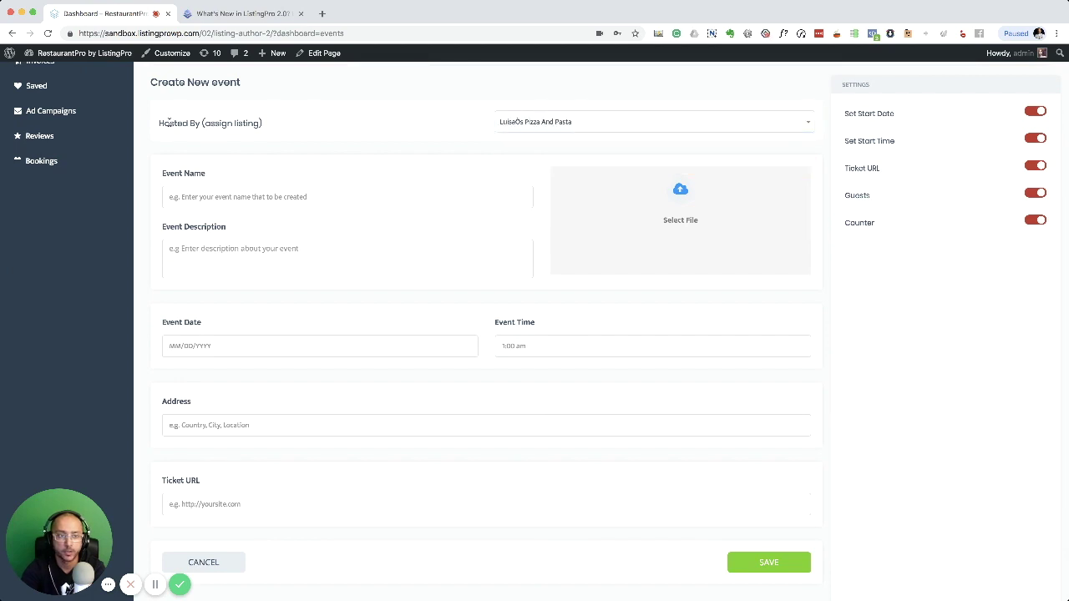
pyautogui.moveTo(157, 123); pyautogui.dragTo(331, 130)
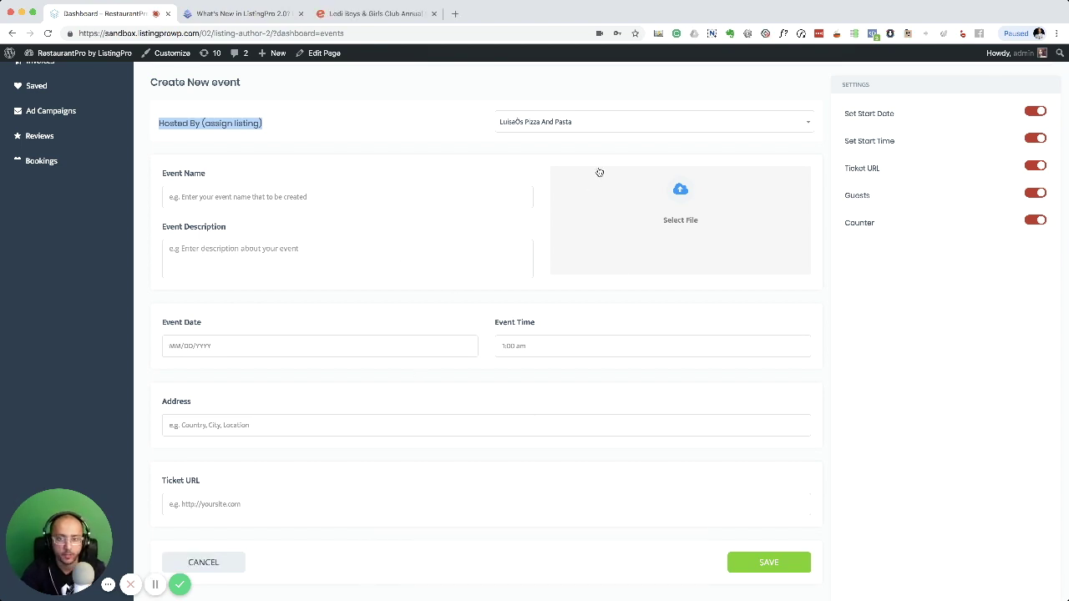
# Paste 'Lodi Boys & Girls Club Annual Crab Feed' as event name and select Eventbrite's description
pyautogui.click(268, 197)
pyautogui.write('Lodi Boys & Girls Club Annual Crab Feed')
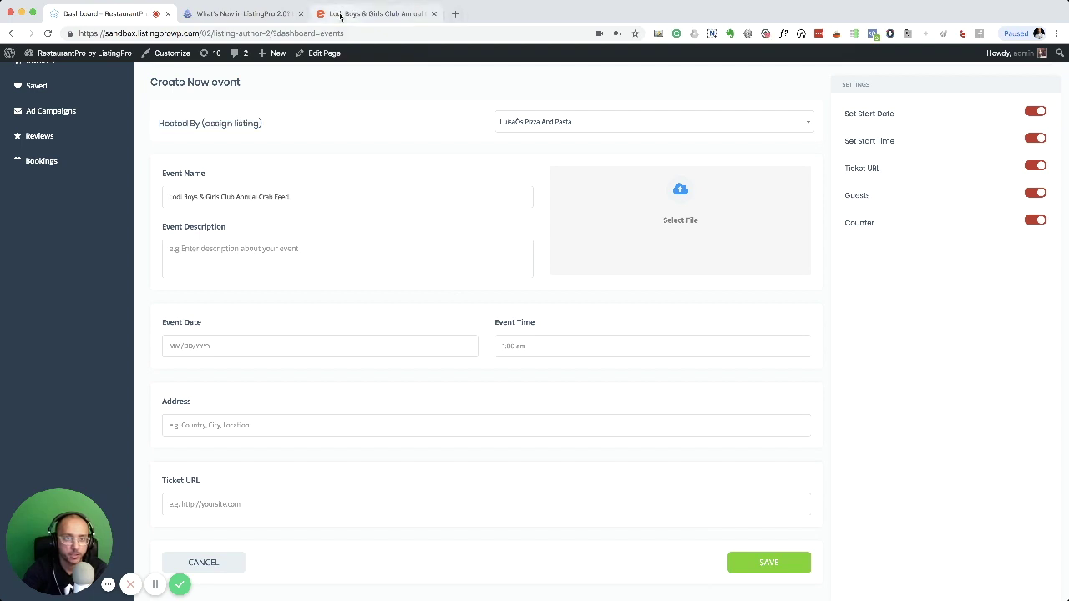
pyautogui.click(348, 13)
pyautogui.scroll(-1, 674, 173)
pyautogui.scroll(-3, 363, 248)
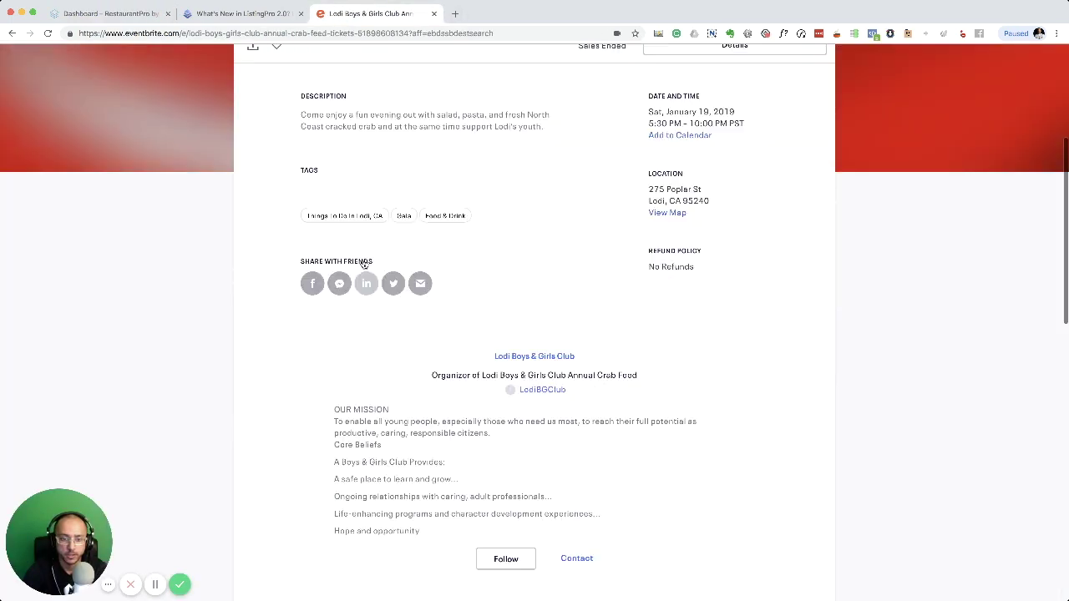
pyautogui.scroll(-2, 384, 184)
pyautogui.scroll(6, 386, 186)
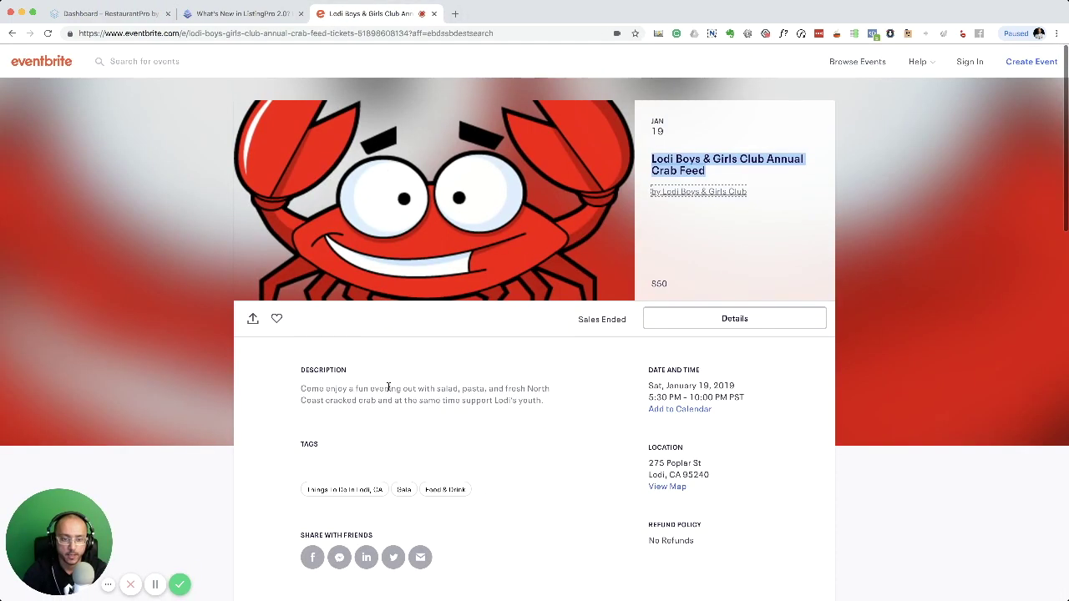
pyautogui.tripleClick(389, 389)
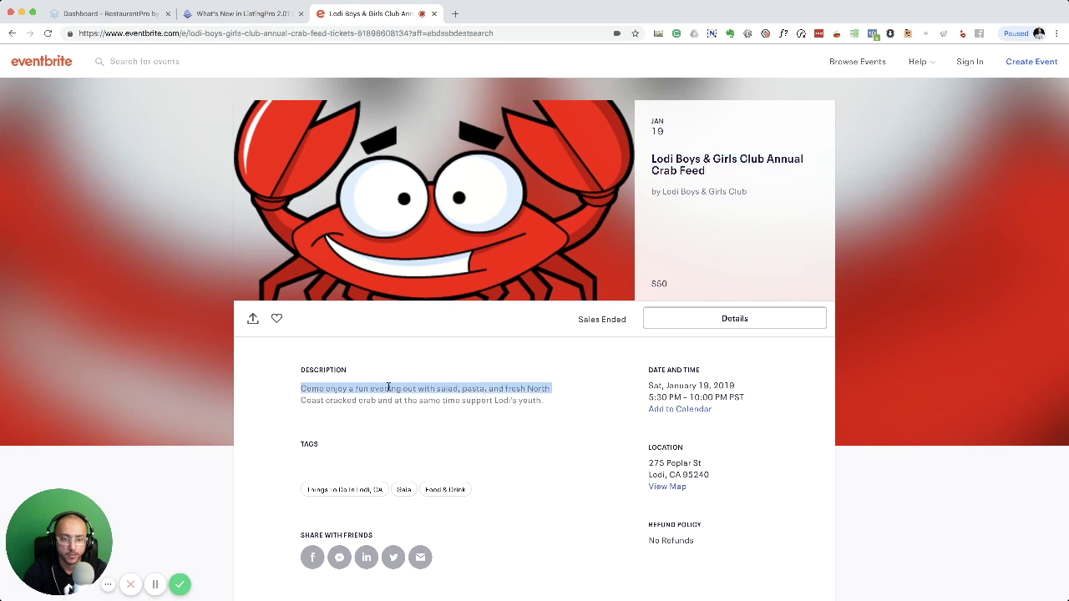
pyautogui.click(84, 13)
# Paste the crab feed paragraph into Event Description, then check the date on Eventbrite
pyautogui.click(294, 259)
pyautogui.write("Come enjoy a fun evening out with salad, pasta, and fresh North Coast cracked crab and at the same time support Lodi's youth.")
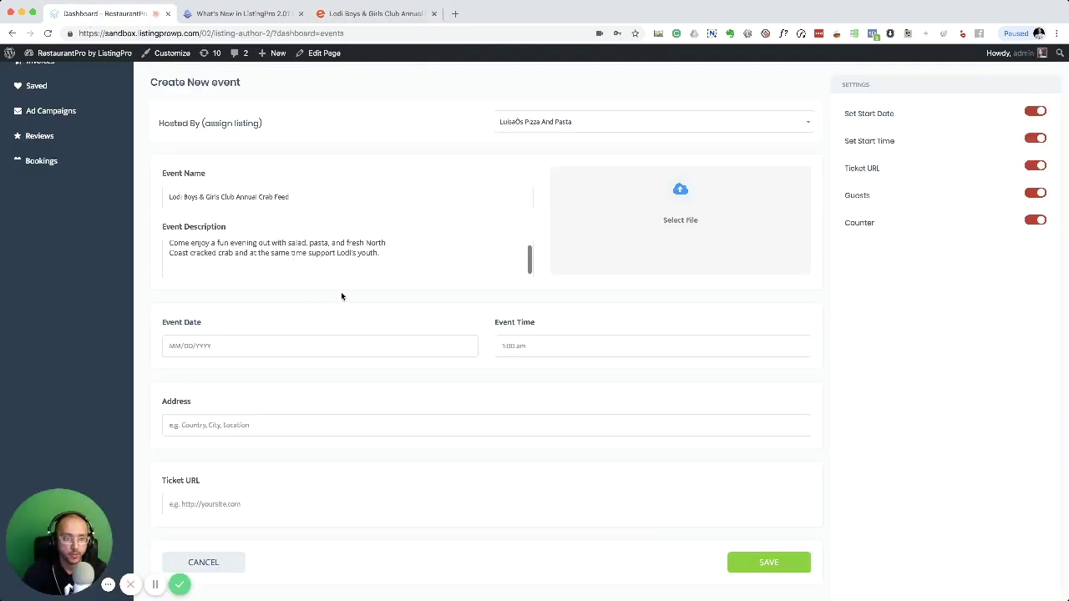
pyautogui.press('BackSpace')
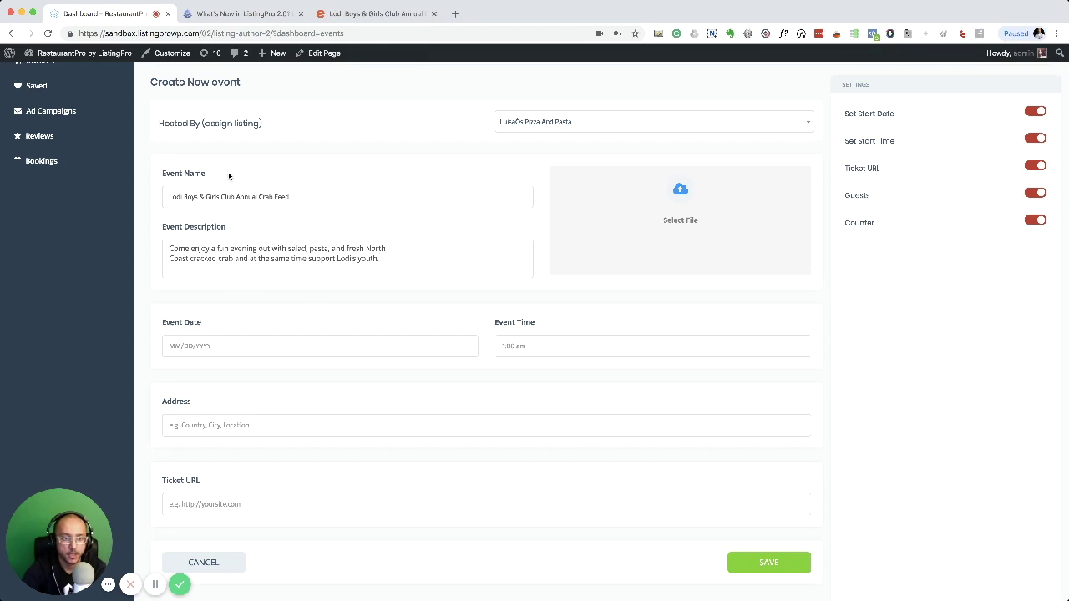
pyautogui.click(365, 13)
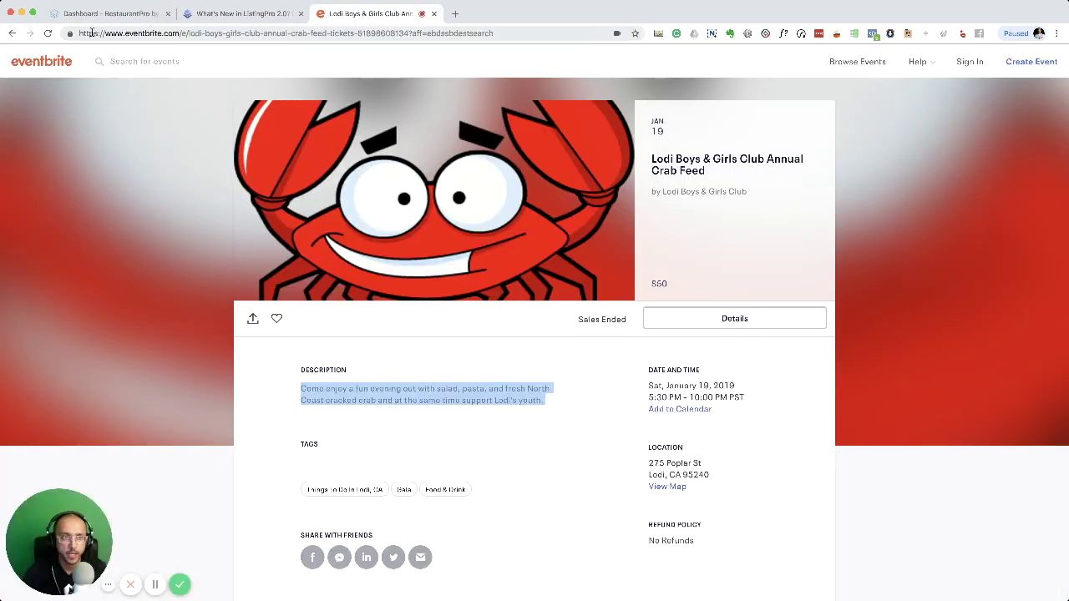
pyautogui.hotkey('ctrl', 'shift', 'Tab')
pyautogui.click(256, 345)
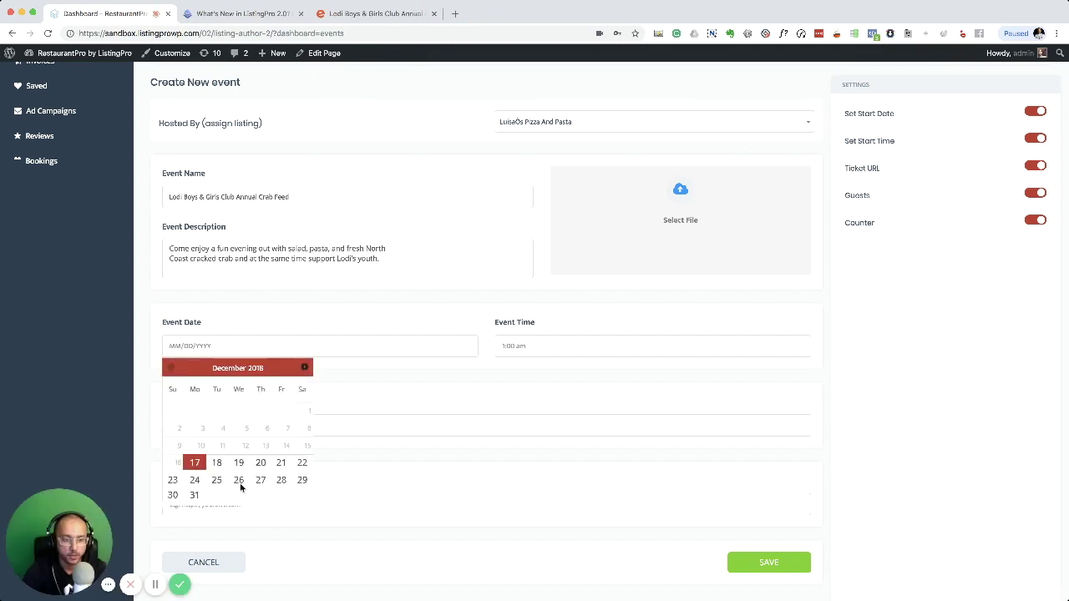
# Date the event January 19, 2019 with a 12:00 PM start time
pyautogui.click(304, 368)
pyautogui.click(301, 442)
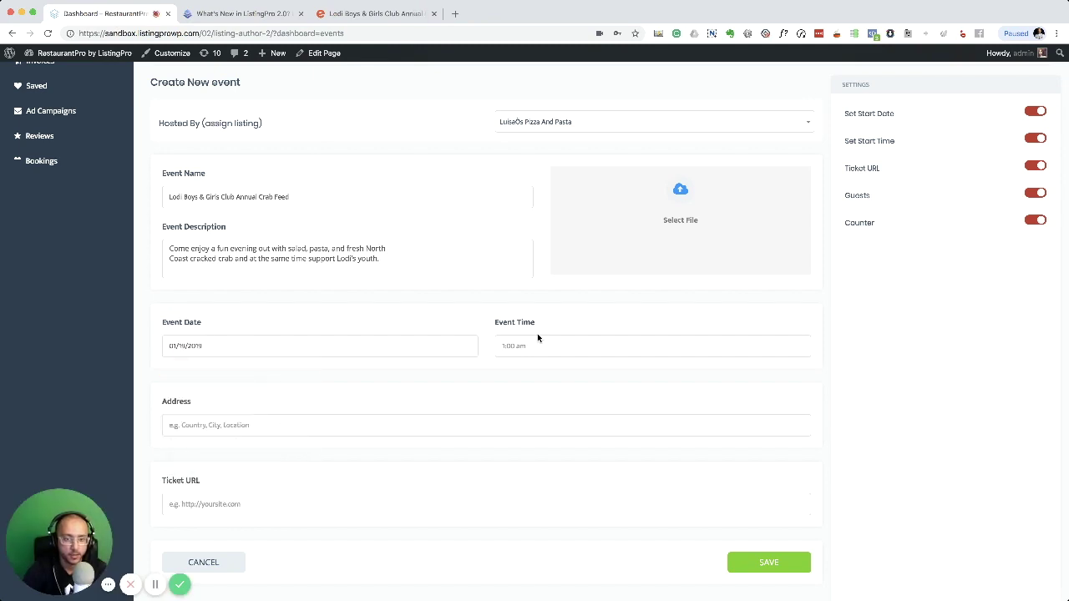
pyautogui.click(521, 350)
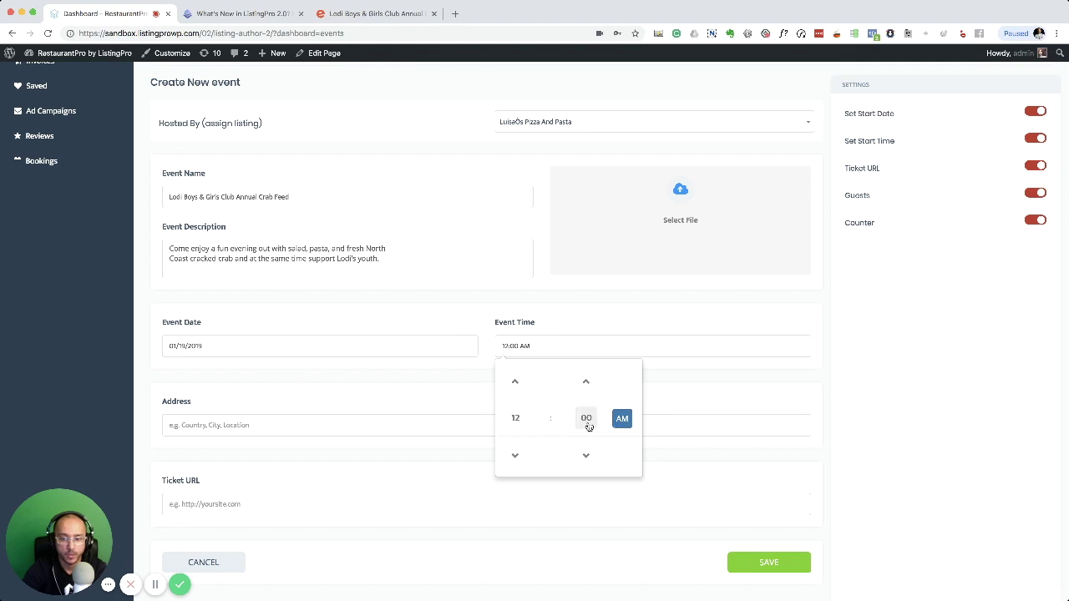
pyautogui.click(587, 419)
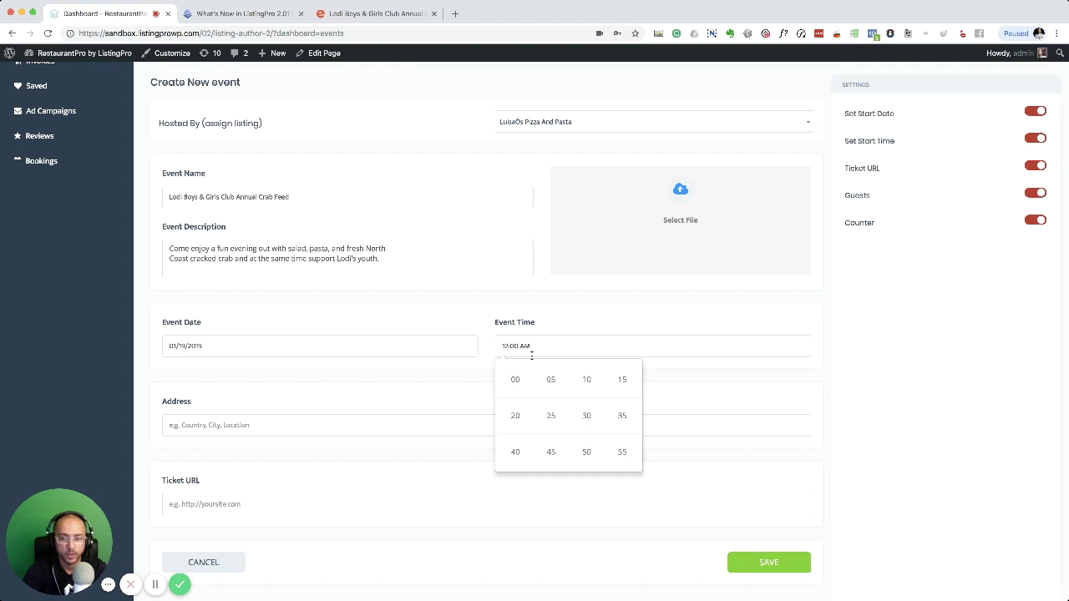
pyautogui.click(650, 336)
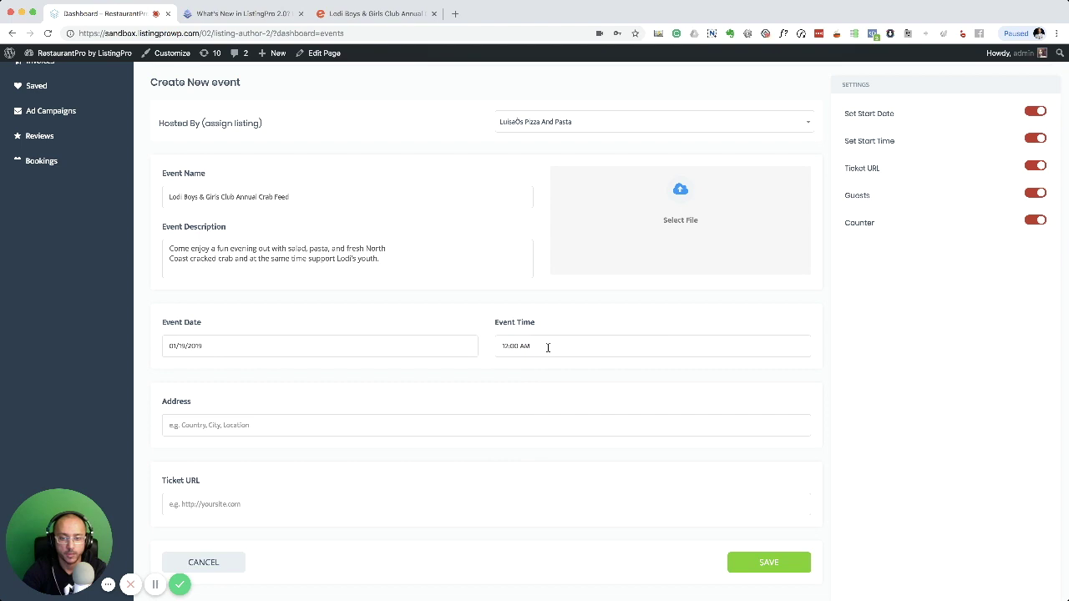
pyautogui.click(547, 347)
pyautogui.click(624, 422)
pyautogui.click(617, 349)
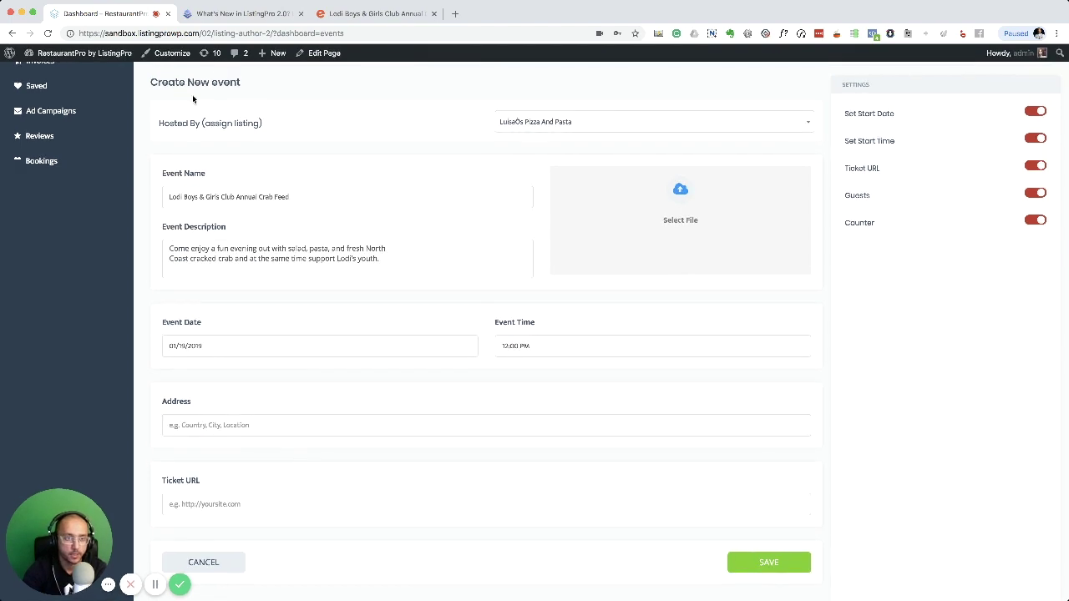
# Set the event address to 275 Poplar St, Lodi, CA 95240 from Eventbrite's details
pyautogui.click(353, 15)
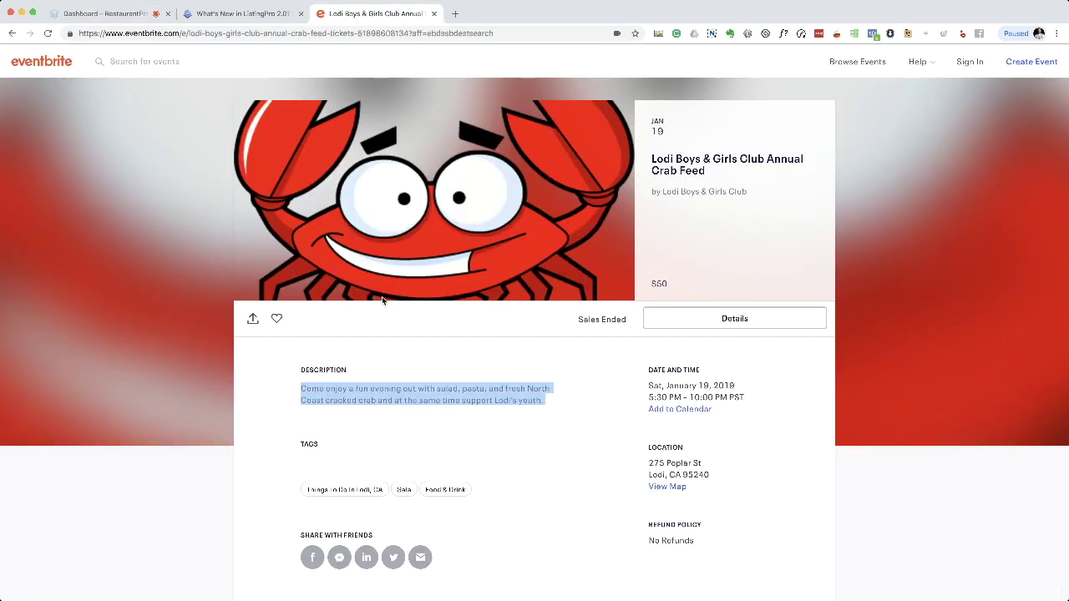
pyautogui.scroll(-3, 708, 289)
pyautogui.moveTo(649, 340); pyautogui.dragTo(710, 356)
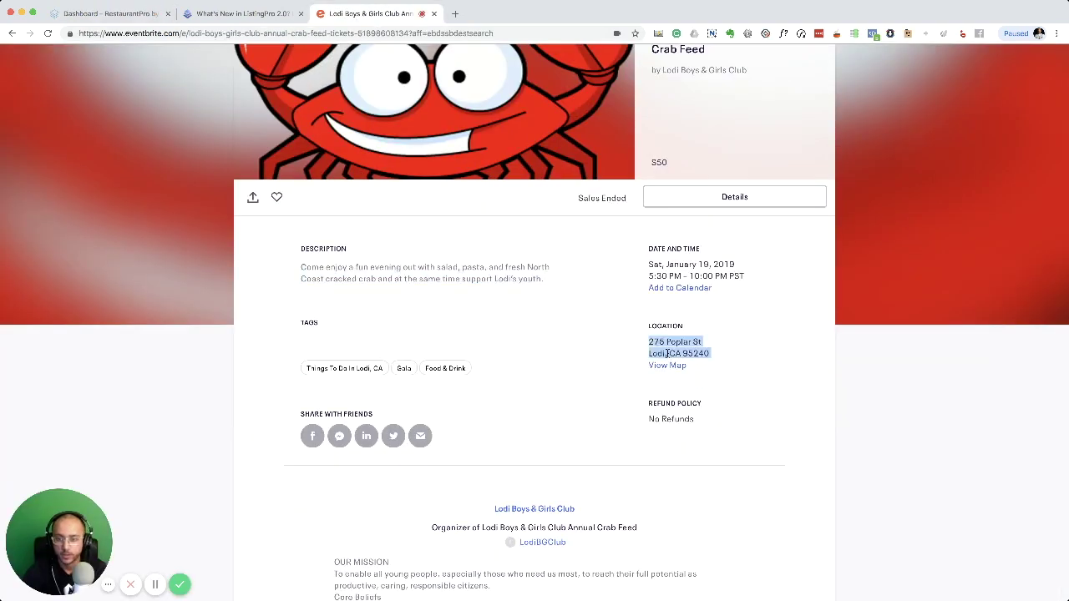
pyautogui.click(109, 14)
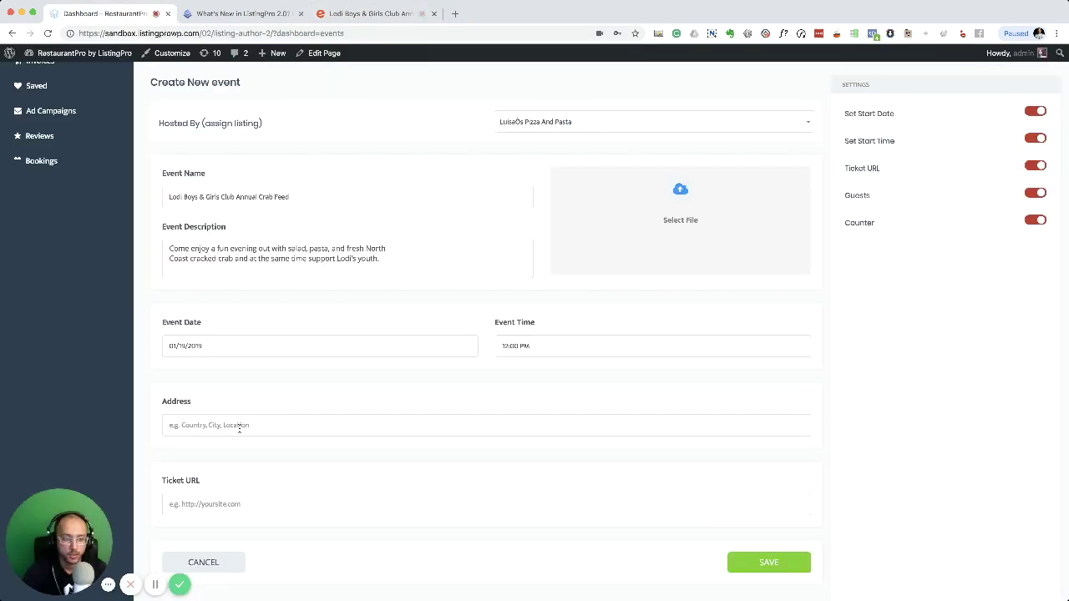
pyautogui.click(239, 425)
pyautogui.write('275 Poplar St  Lodi, CA 95240')
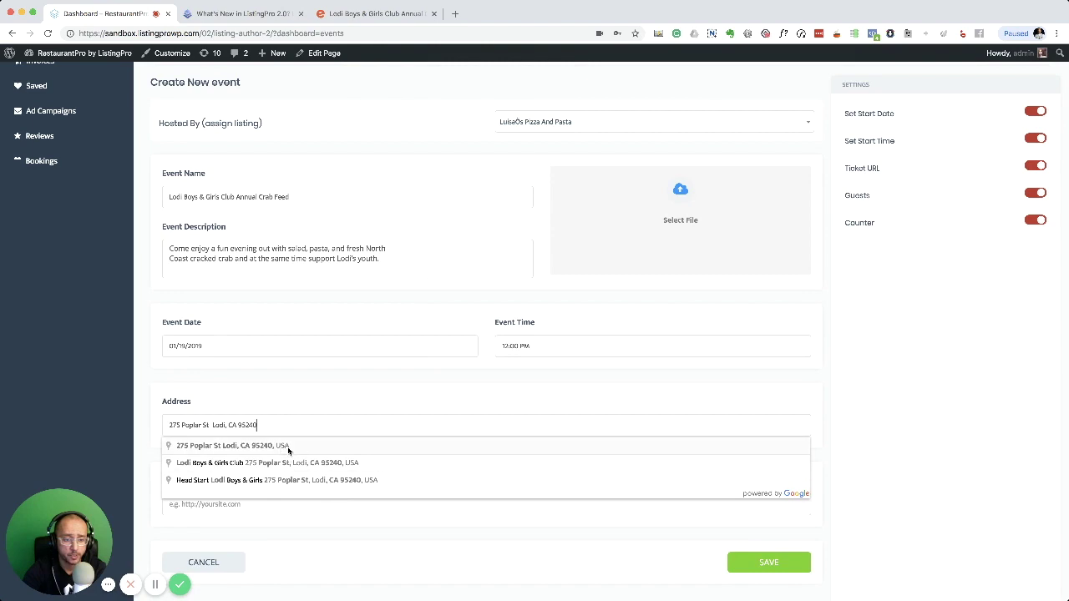
pyautogui.click(271, 449)
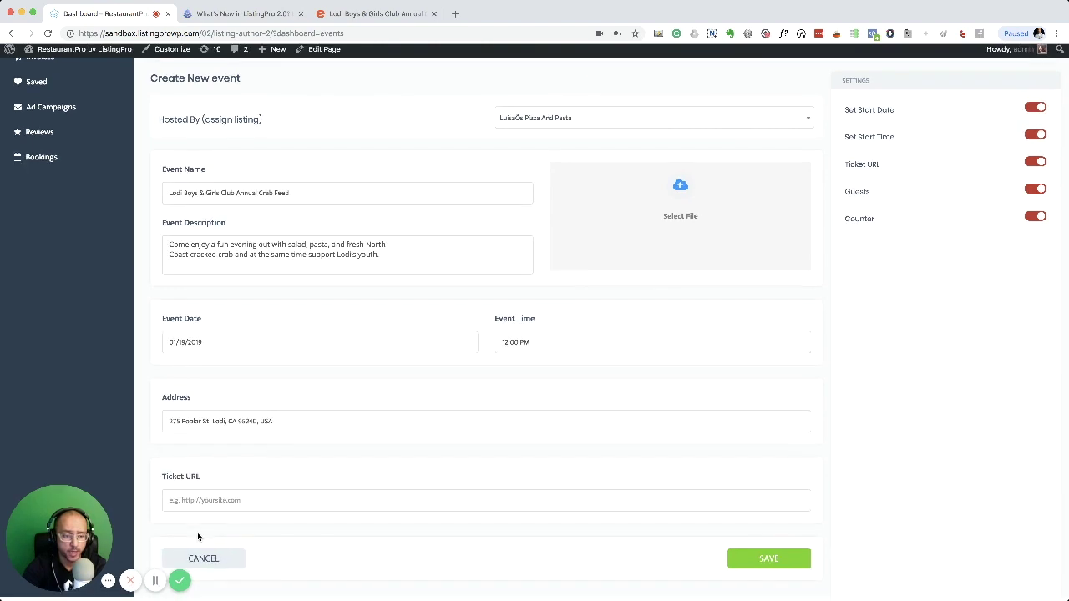
# Paste the Eventbrite event link into the Ticket URL field
pyautogui.click(214, 507)
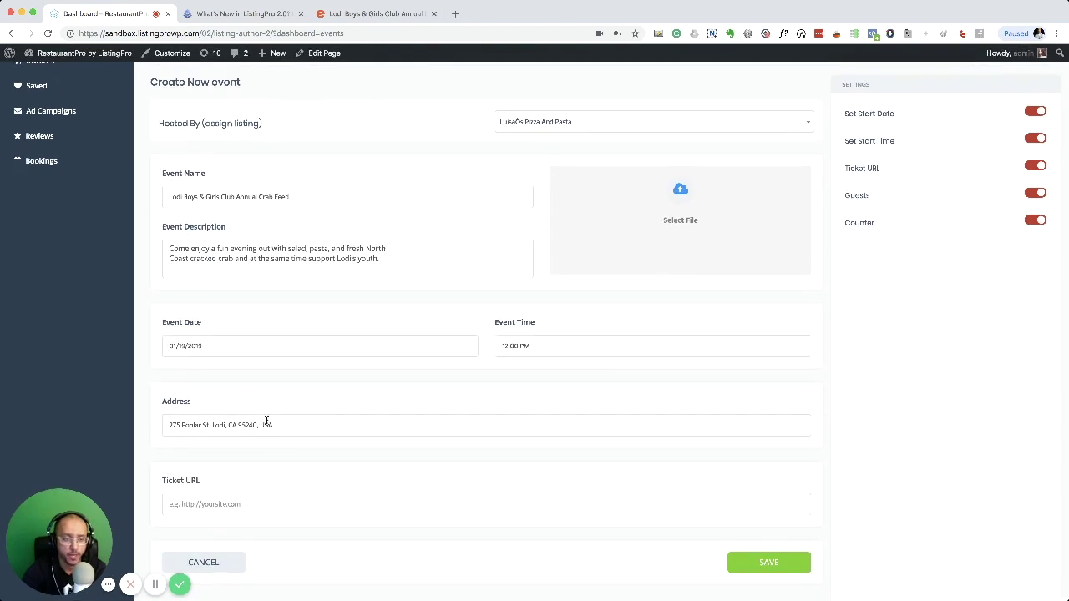
pyautogui.click(371, 14)
pyautogui.click(116, 14)
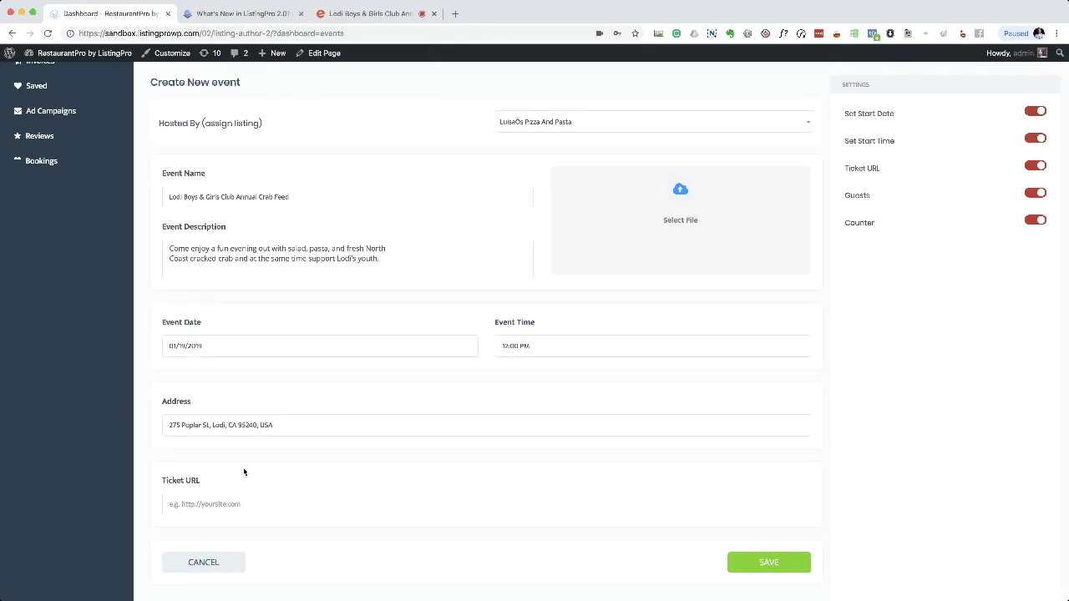
pyautogui.press('super+v')
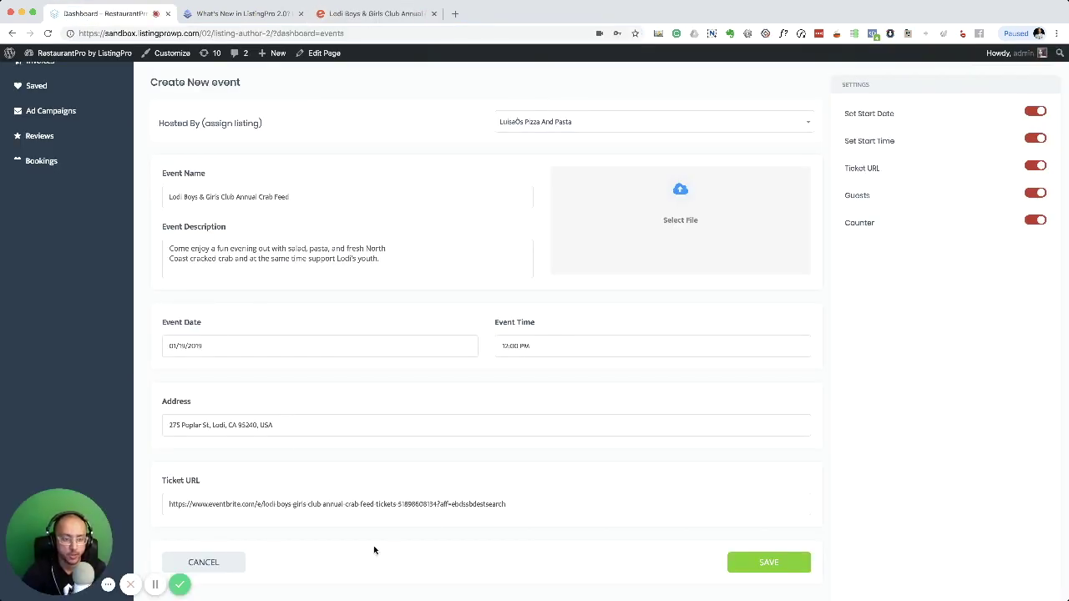
pyautogui.press('super+3')
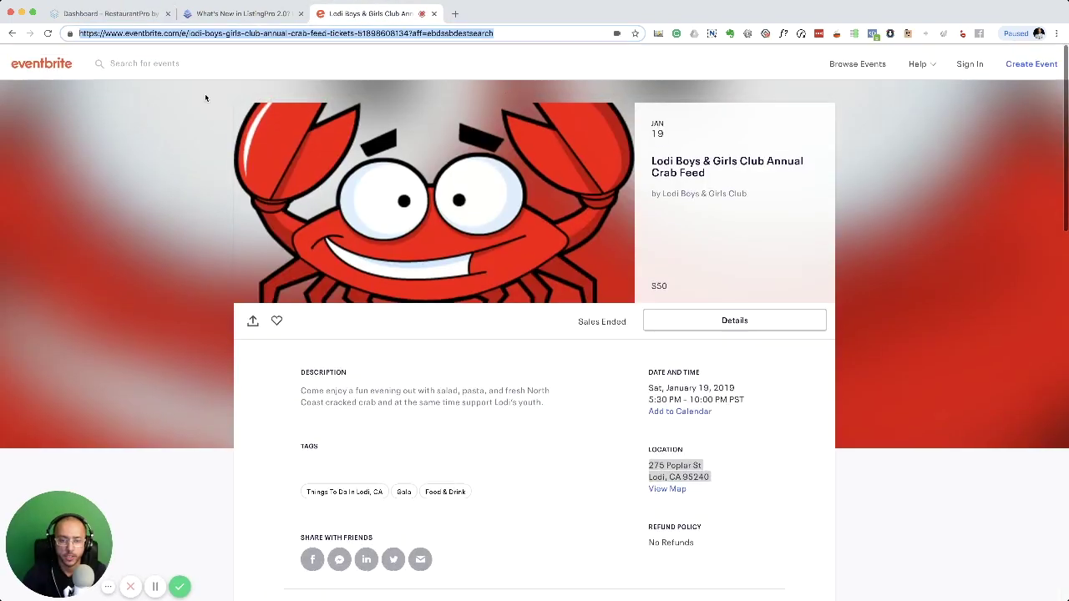
pyautogui.press('super+1')
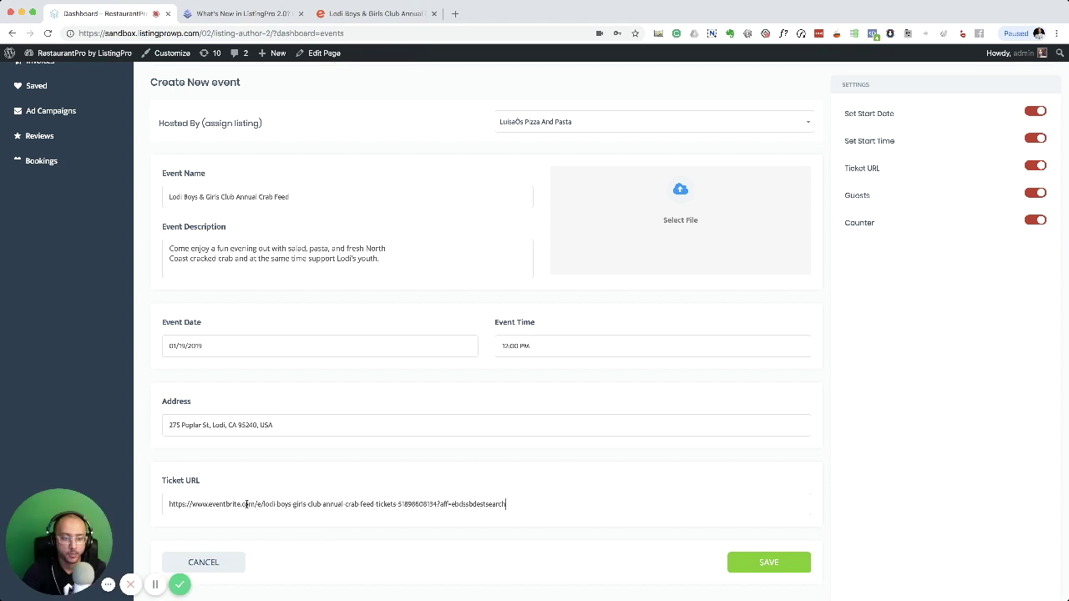
pyautogui.scroll(2, 478, 538)
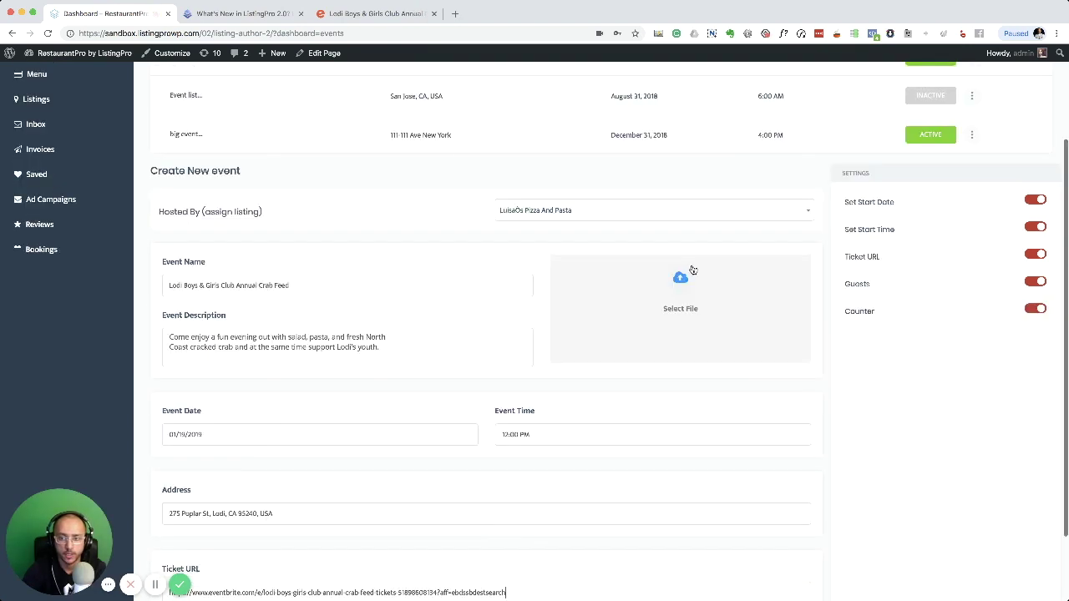
pyautogui.click(355, 14)
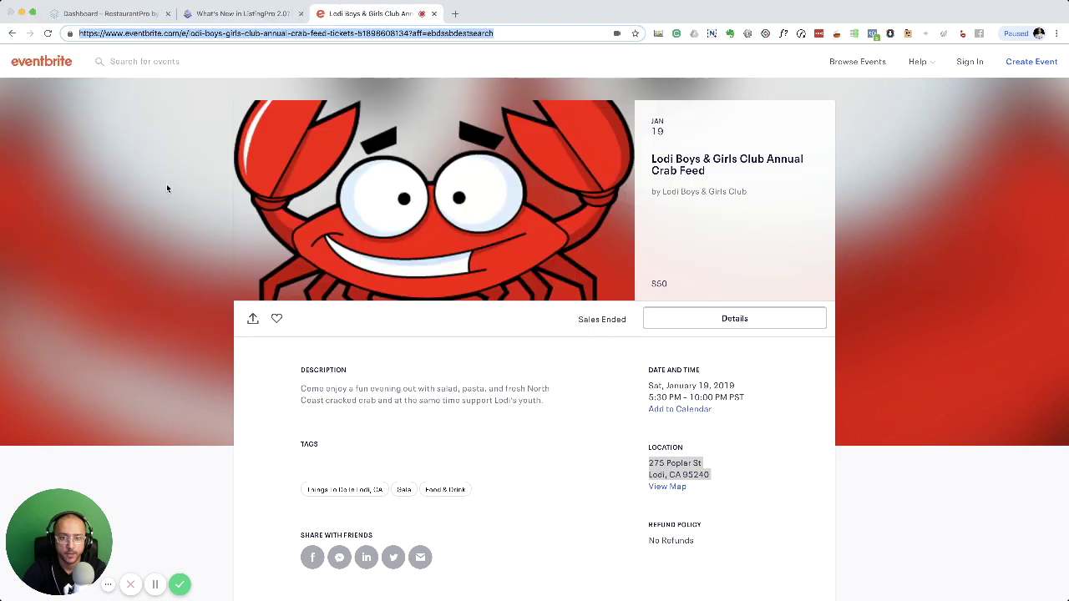
# Download the crab picture from Eventbrite and open the event form's media library
pyautogui.click(167, 186)
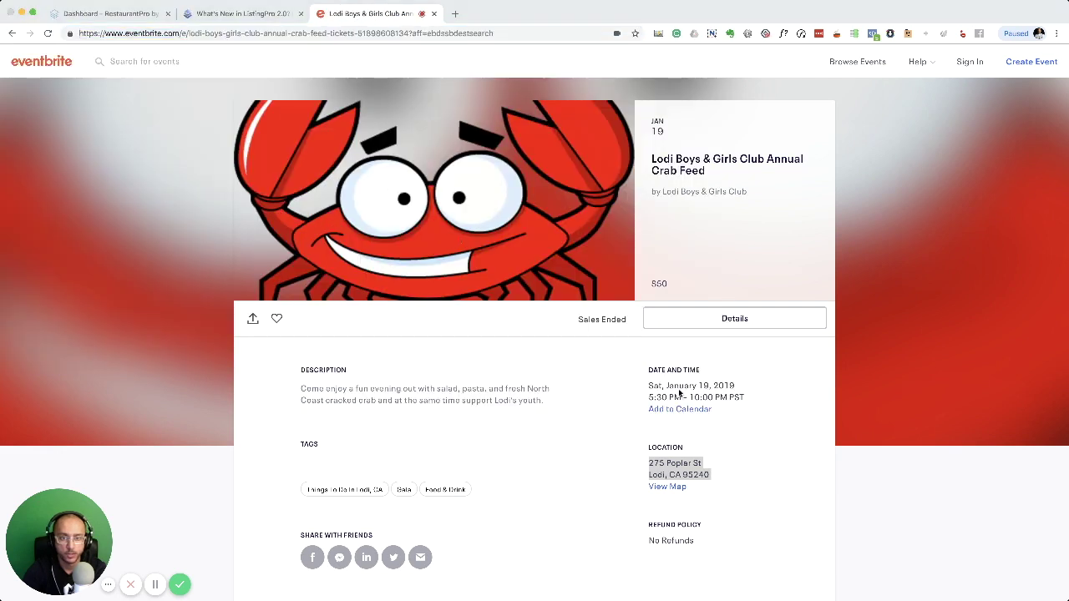
pyautogui.click(150, 34)
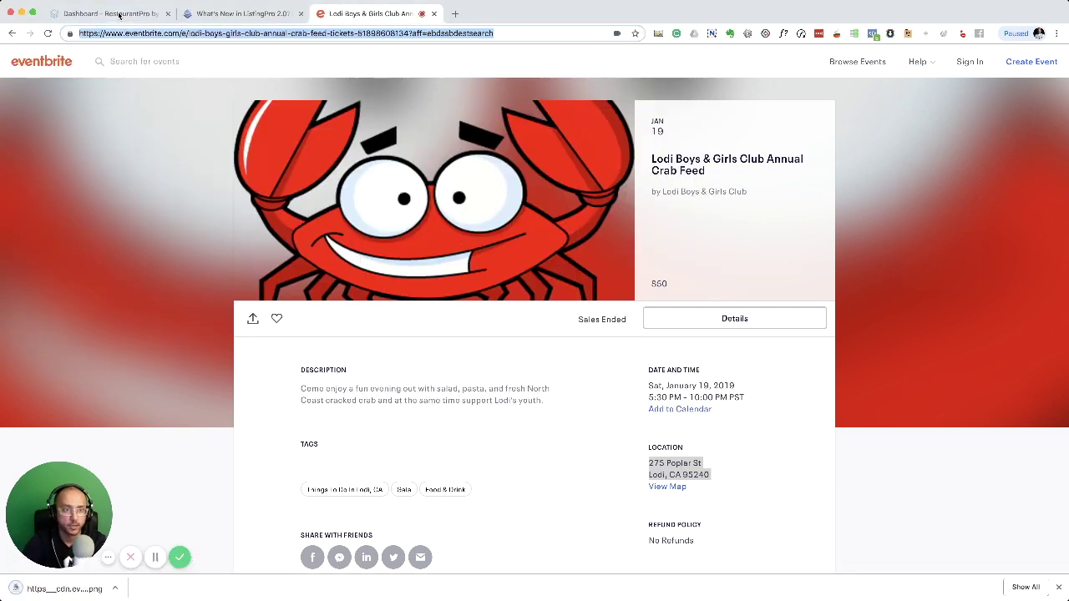
pyautogui.click(119, 15)
pyautogui.click(679, 281)
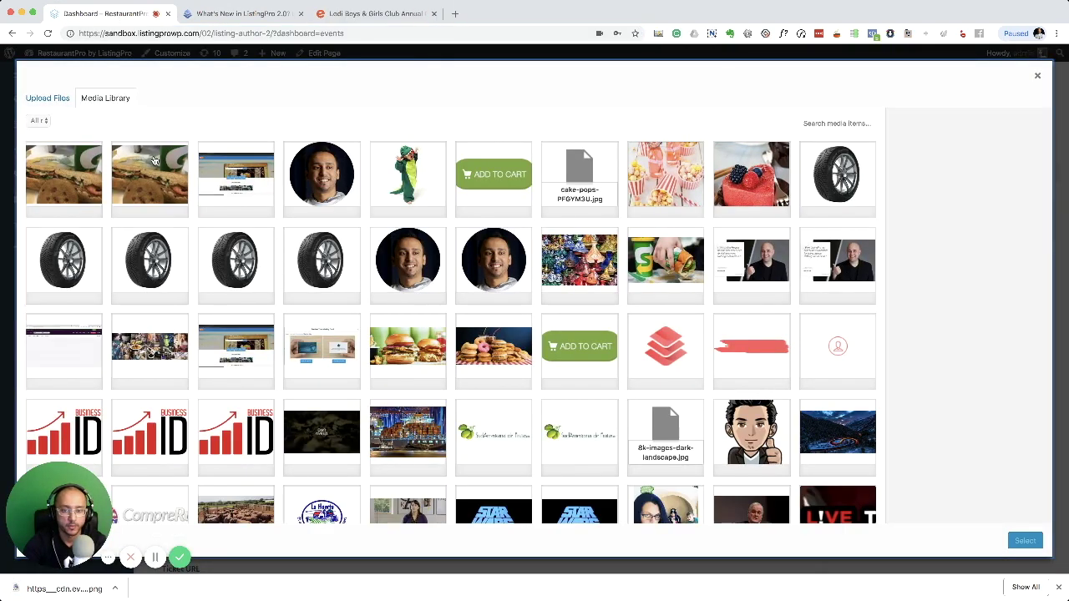
# Upload the downloaded crab PNG and select it as the event image
pyautogui.click(60, 98)
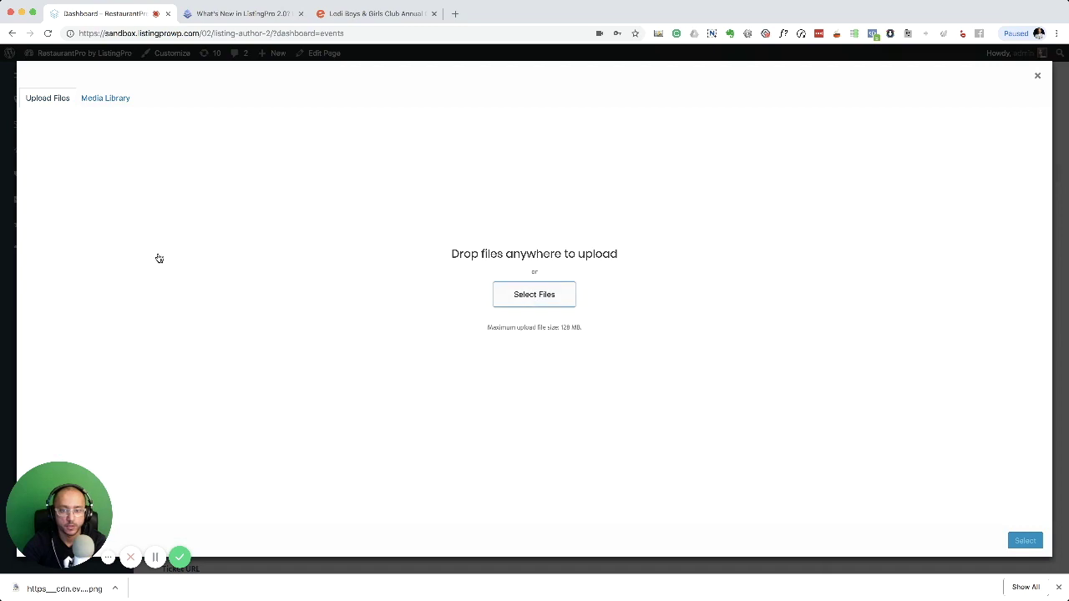
pyautogui.click(62, 99)
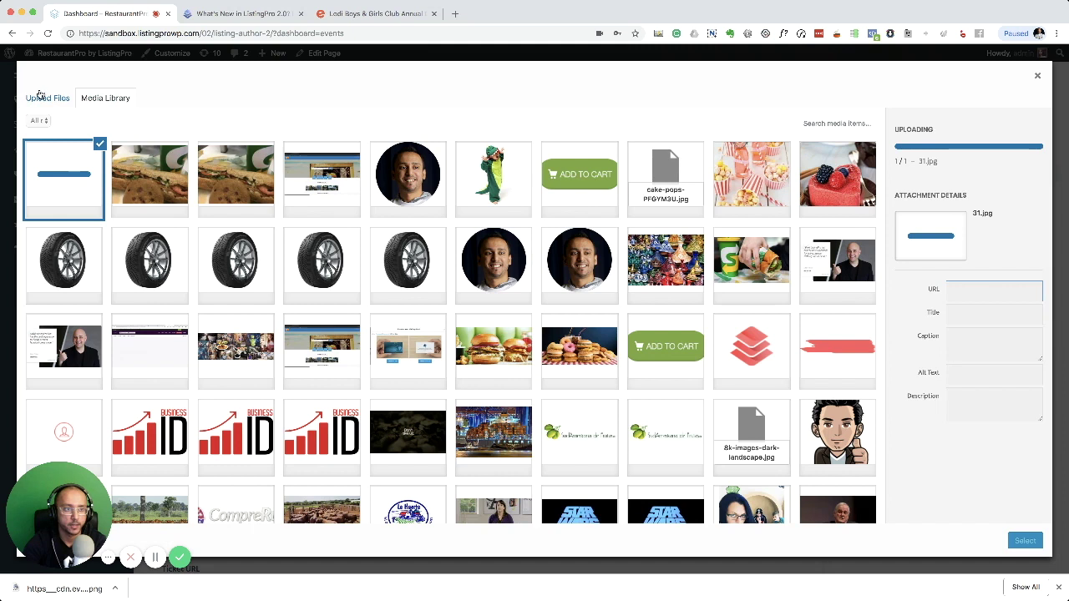
pyautogui.click(41, 97)
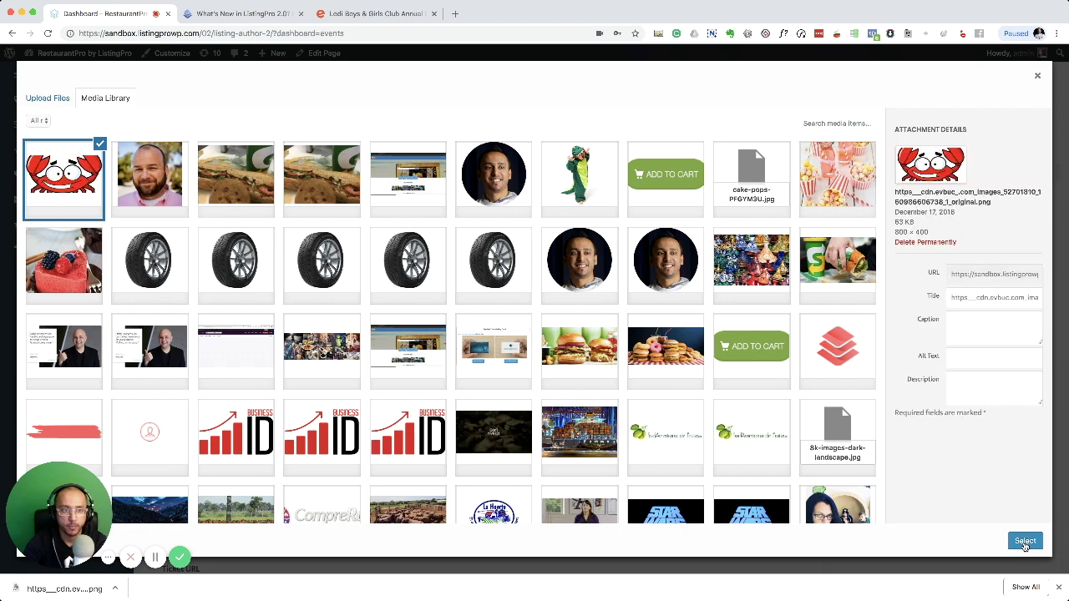
pyautogui.click(1025, 542)
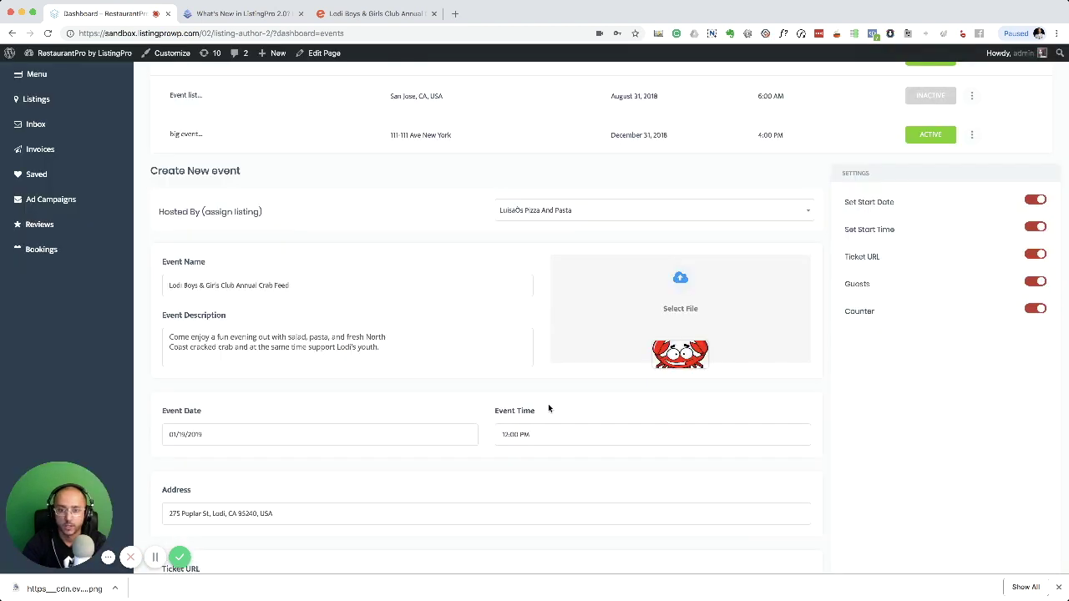
# Save the crab feed event so it lists as active for January 19, 2019
pyautogui.scroll(-3, 715, 441)
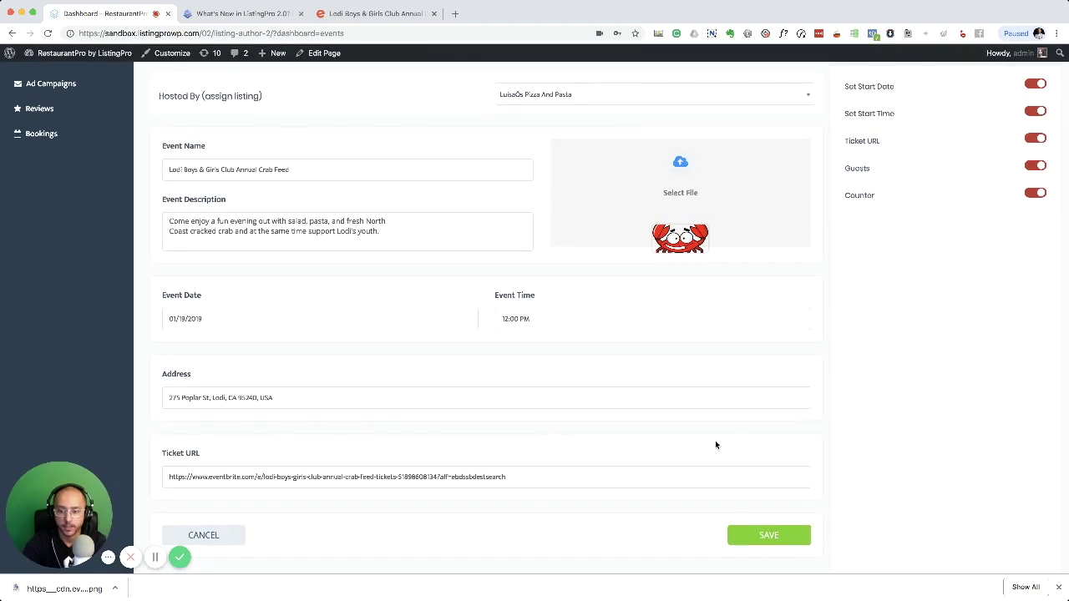
pyautogui.click(752, 537)
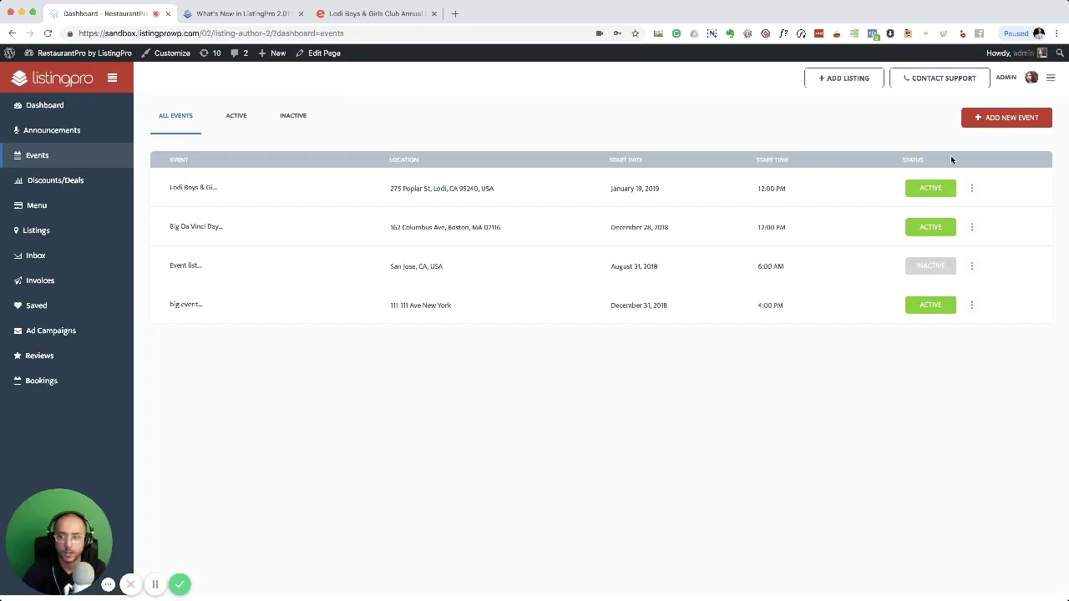
# Open the Lodi Boys event for editing and review its saved details
pyautogui.click(972, 191)
pyautogui.click(969, 218)
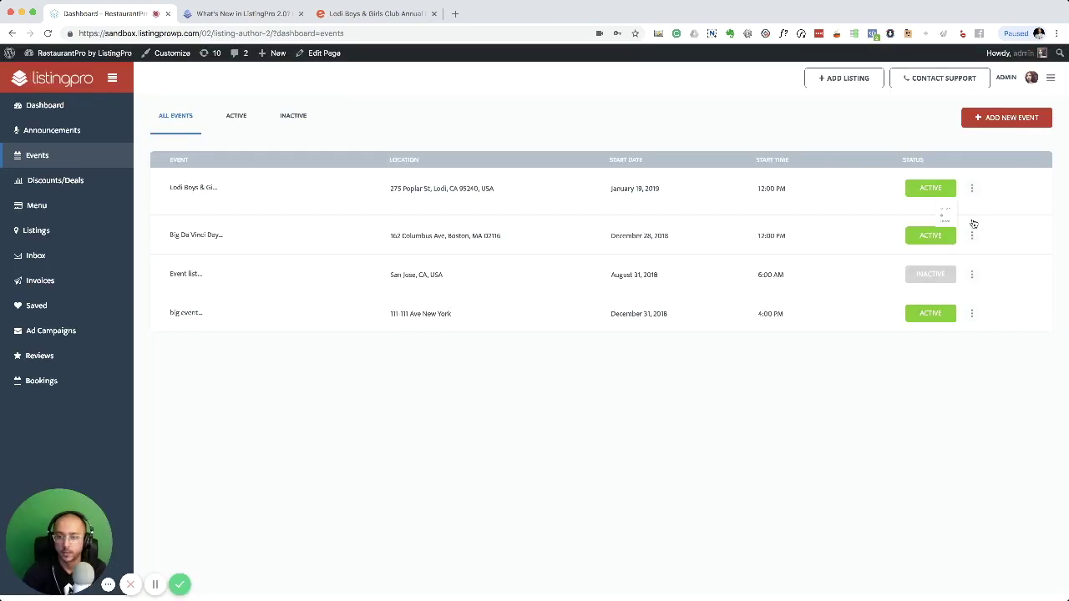
pyautogui.scroll(-2, 339, 314)
pyautogui.scroll(5, 326, 192)
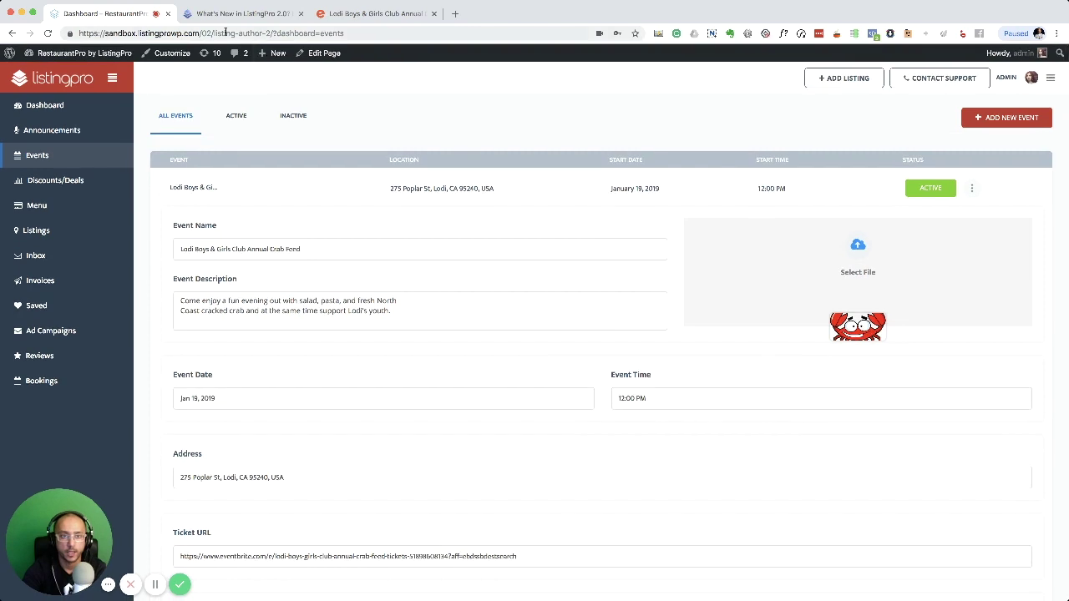
# Glance at the ListingPro 2.0 news page, then go to the dashboard's listings
pyautogui.click(241, 14)
pyautogui.click(109, 13)
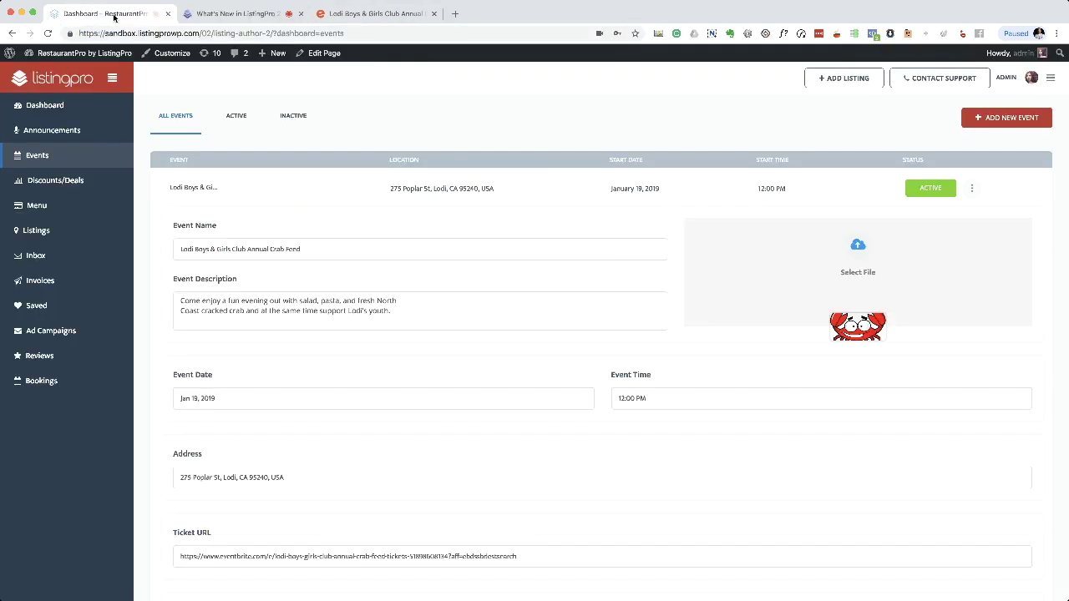
pyautogui.click(67, 239)
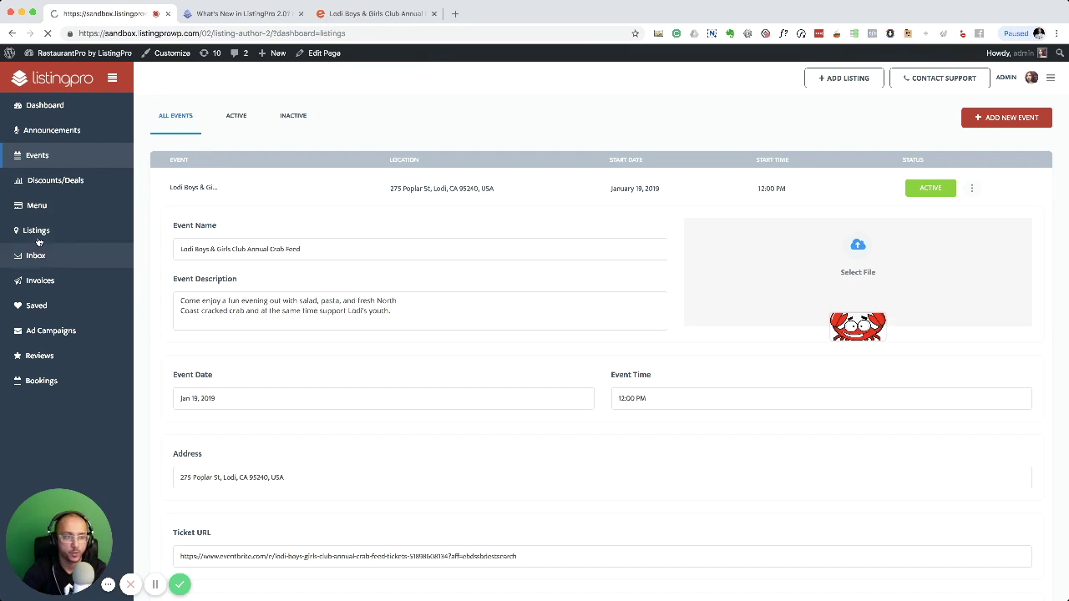
# Open the LuisaÕs Pizza And Pasta listing in a new tab and scroll to the crab feed event card
pyautogui.keyDown('super'); pyautogui.click(243, 320); pyautogui.keyUp('super')
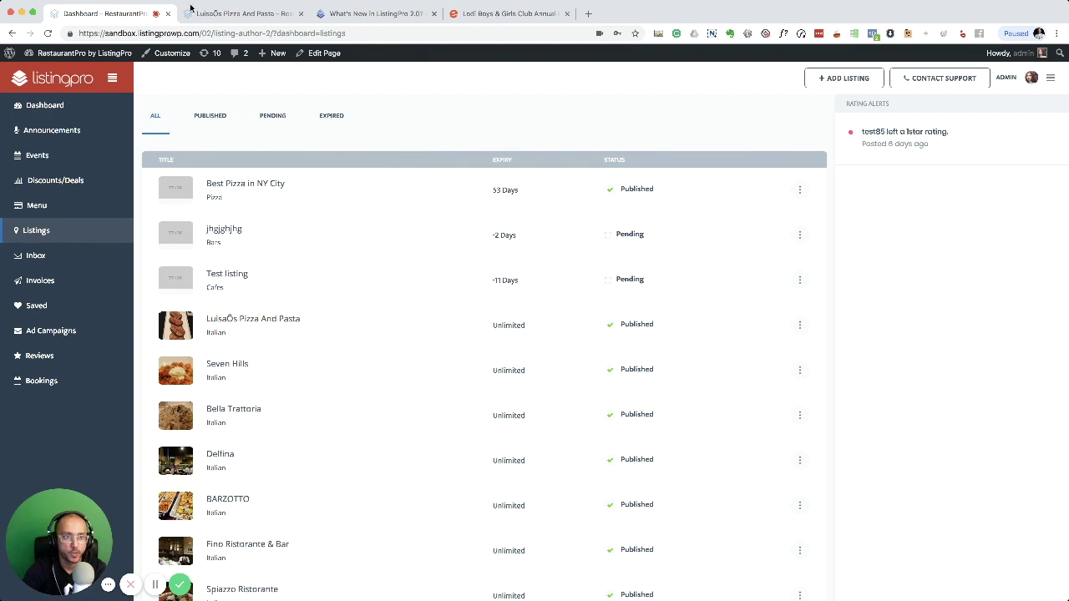
pyautogui.click(219, 15)
pyautogui.scroll(-2, 413, 364)
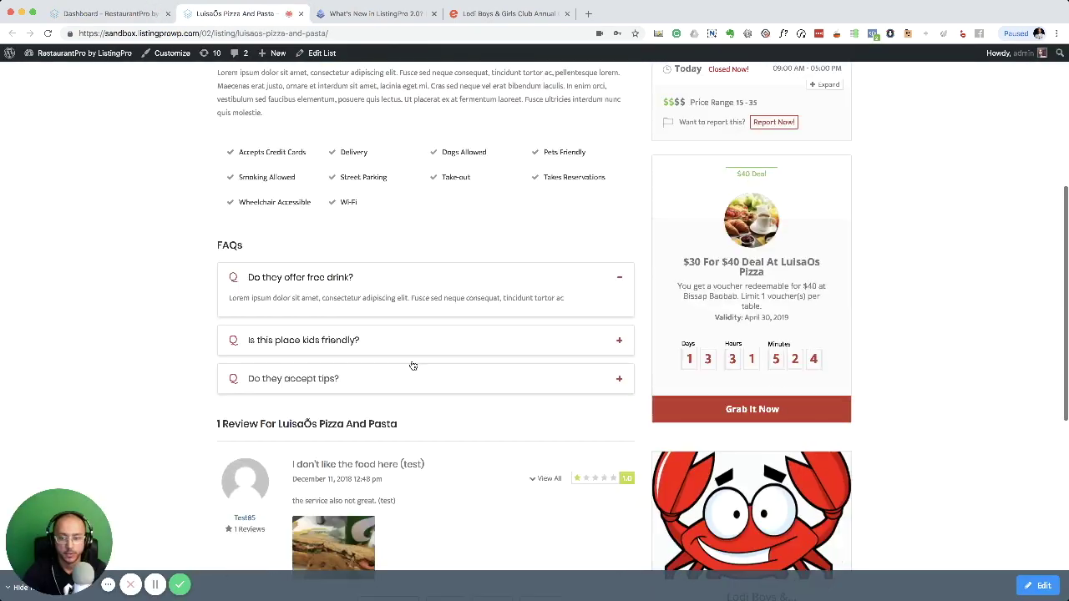
pyautogui.scroll(-4, 413, 366)
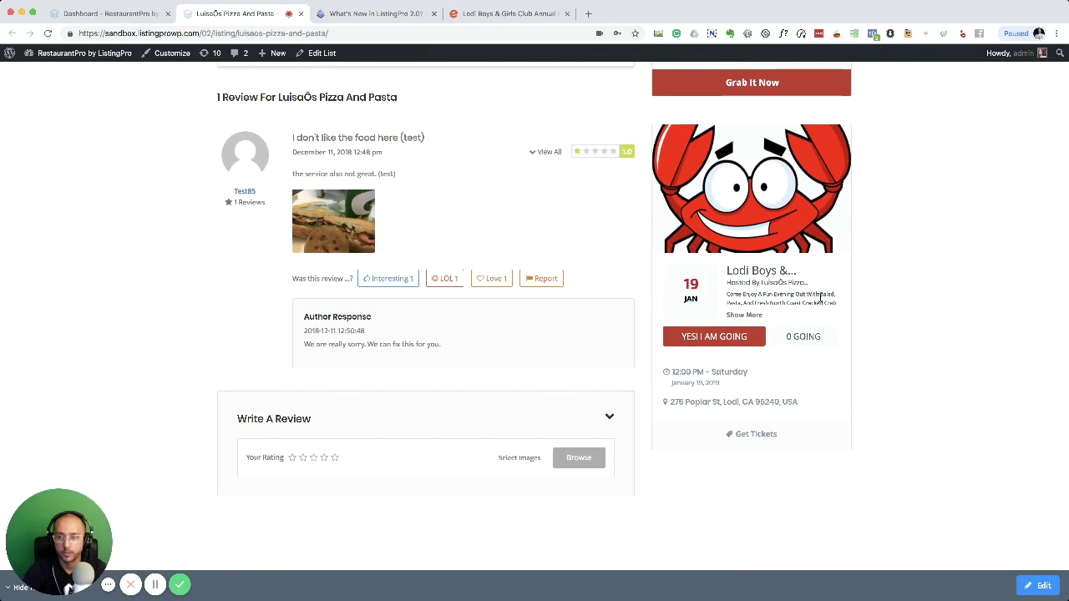
pyautogui.scroll(2, 821, 296)
pyautogui.scroll(2, 821, 296)
pyautogui.scroll(2, 821, 297)
pyautogui.scroll(1, 819, 298)
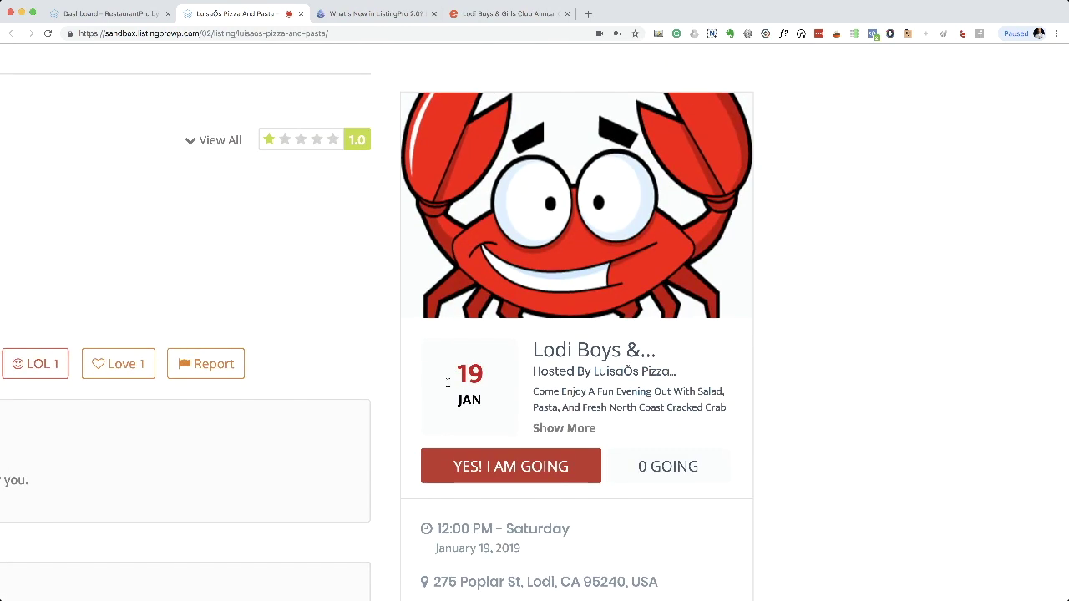
# Highlight the crab feed event's 19 JAN date and its description text
pyautogui.doubleClick(464, 372)
pyautogui.doubleClick(474, 399)
pyautogui.moveTo(628, 407); pyautogui.dragTo(628, 392)
pyautogui.moveTo(535, 392); pyautogui.dragTo(725, 408)
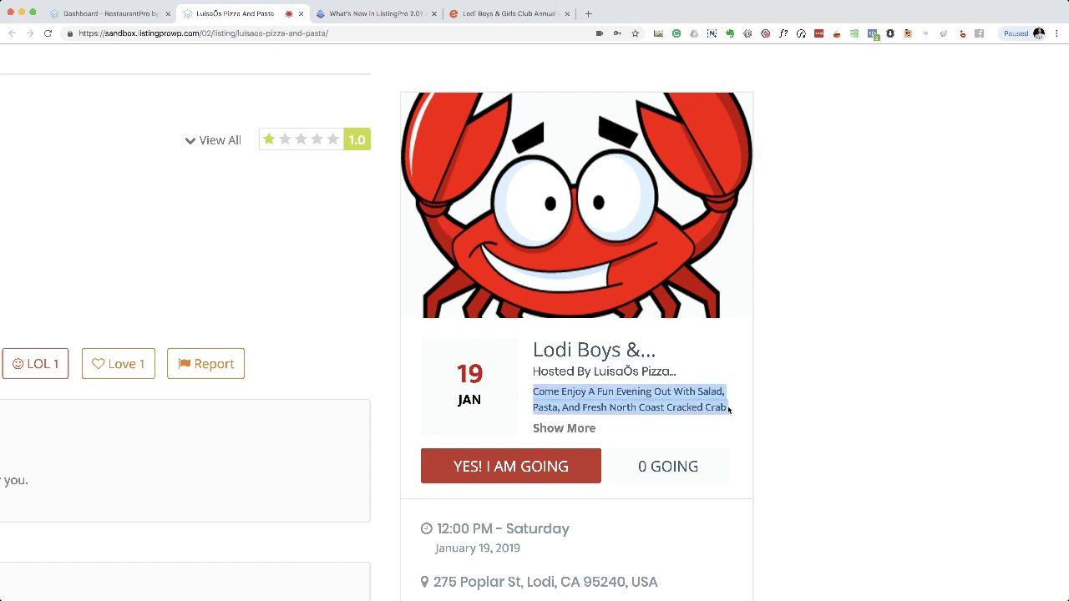
# Expand the full event description and RSVP as going, raising the count to 1
pyautogui.click(590, 430)
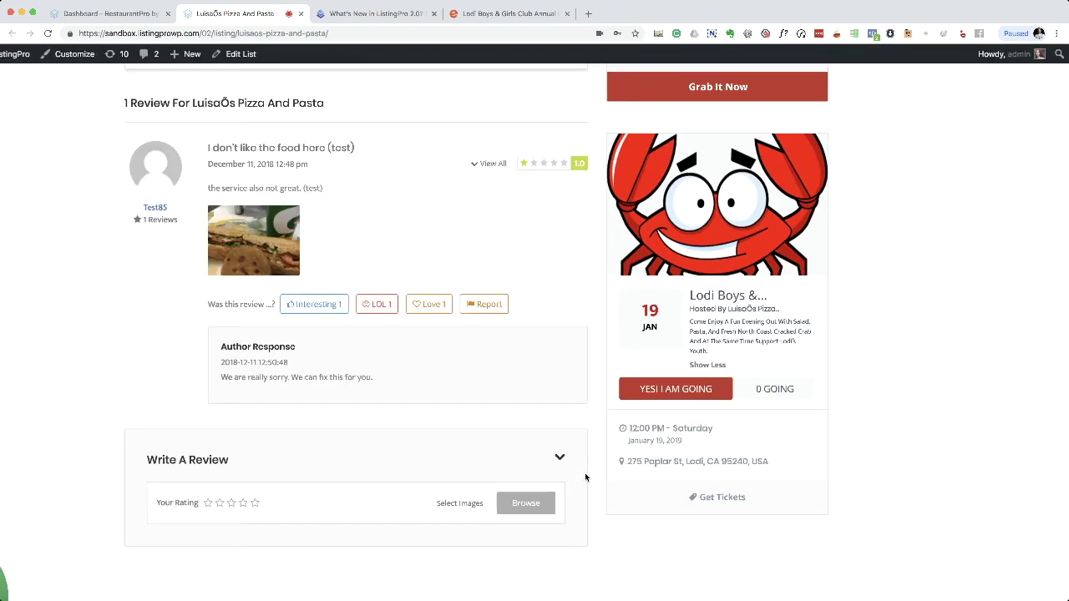
pyautogui.click(700, 392)
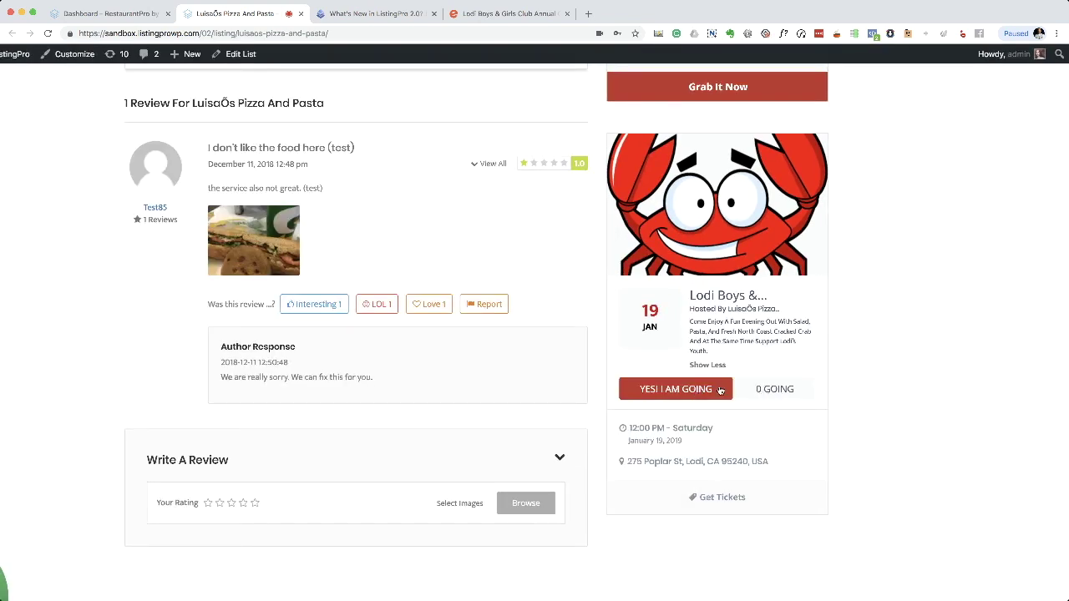
pyautogui.click(678, 393)
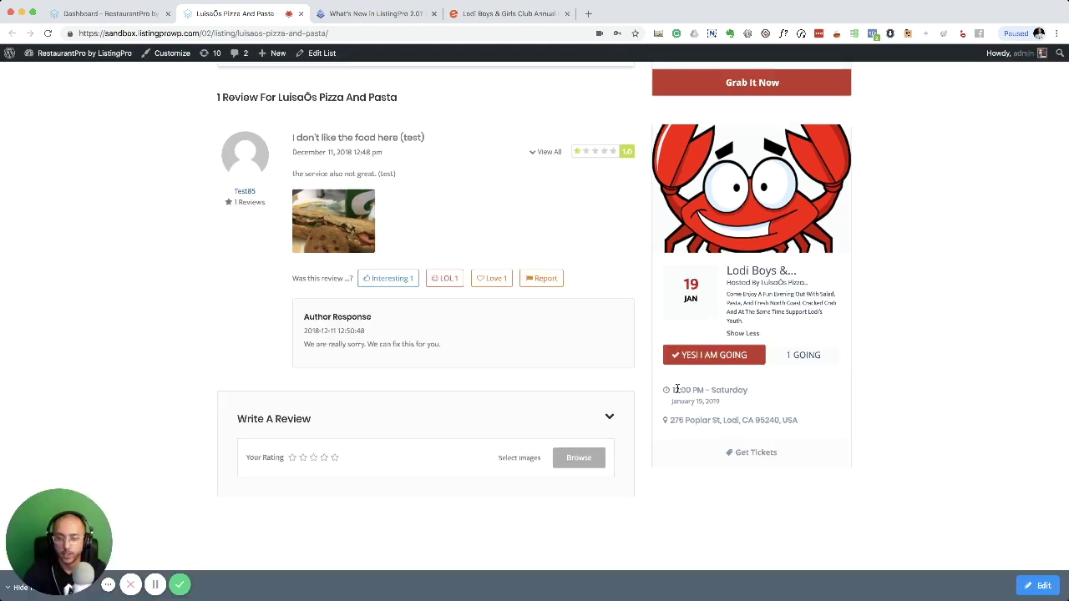